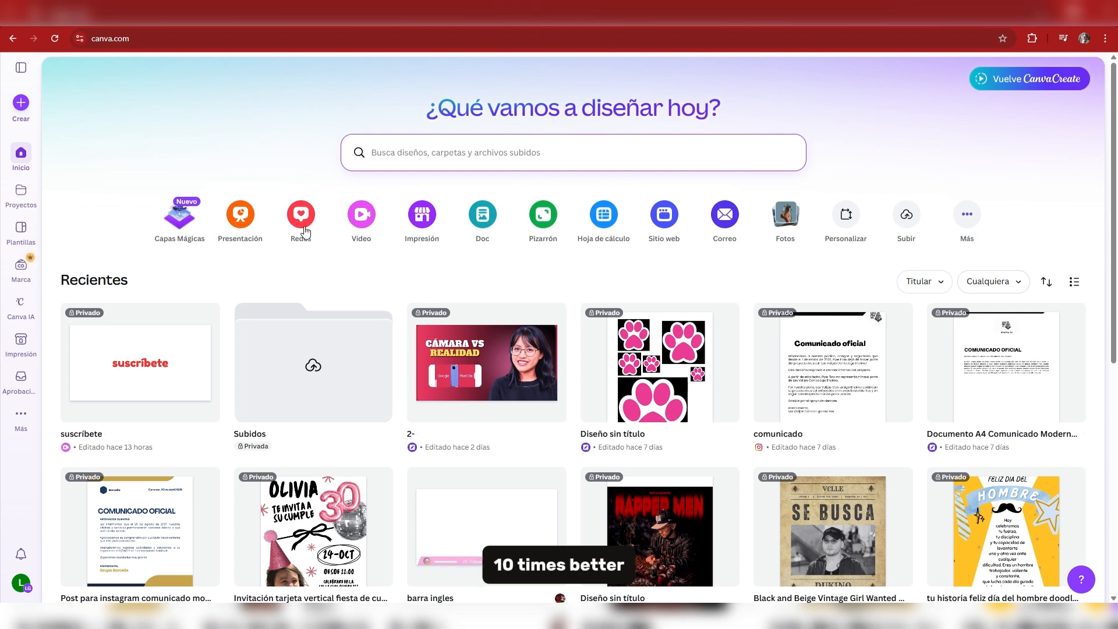
Create a new blank horizontal video design at 1920 × 1080 px.
click(369, 220)
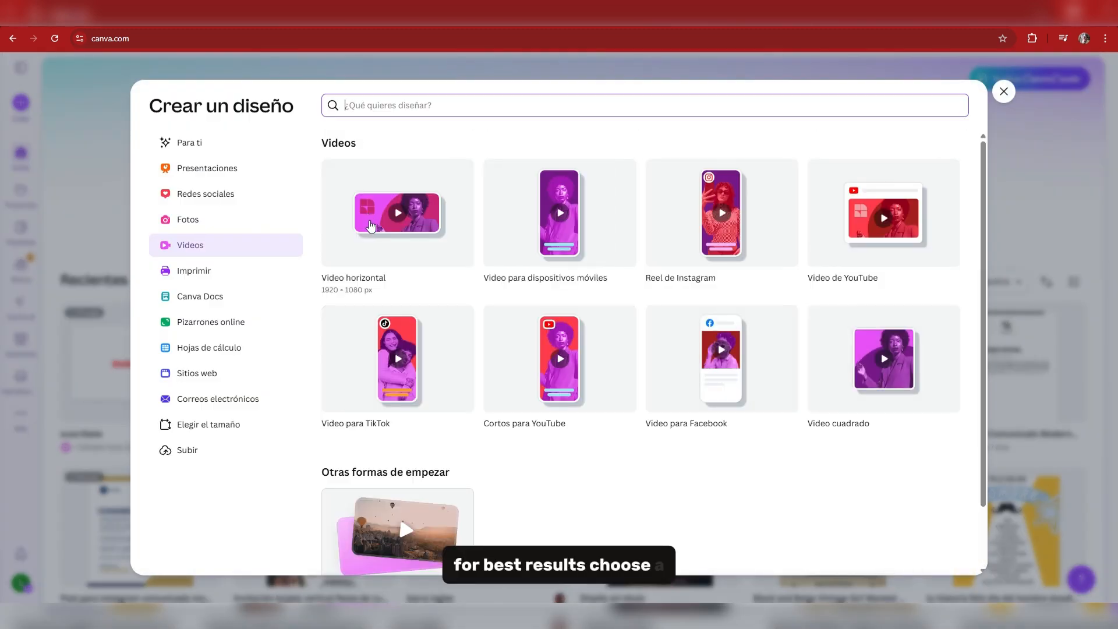
click(375, 211)
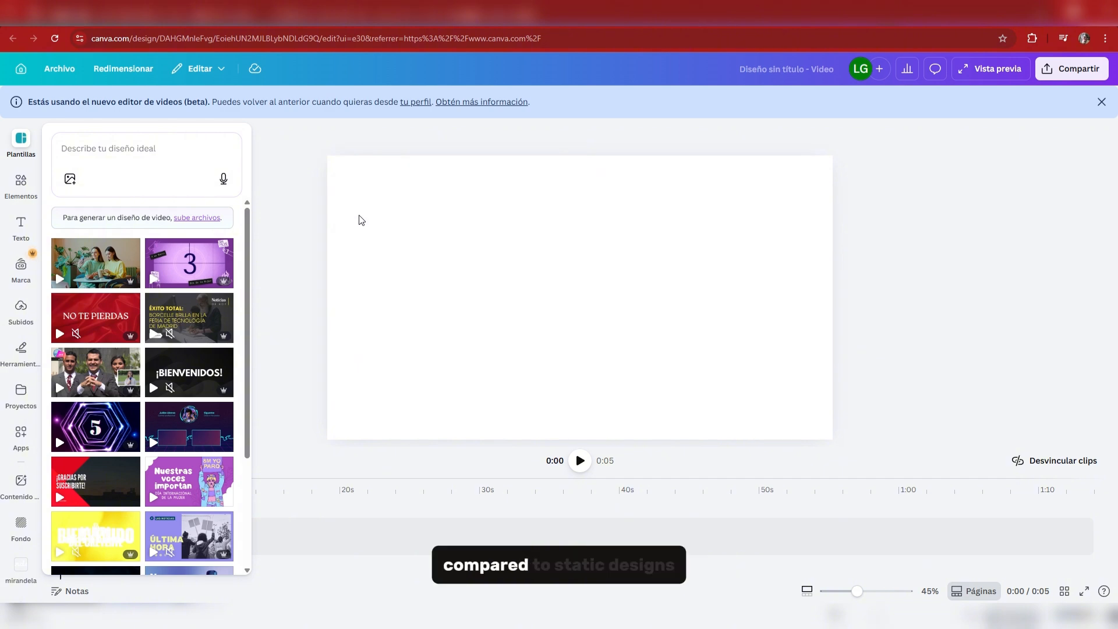
Search the elements for "mapa" and place the Surabaya road map photo across the whole page.
click(21, 184)
click(150, 150)
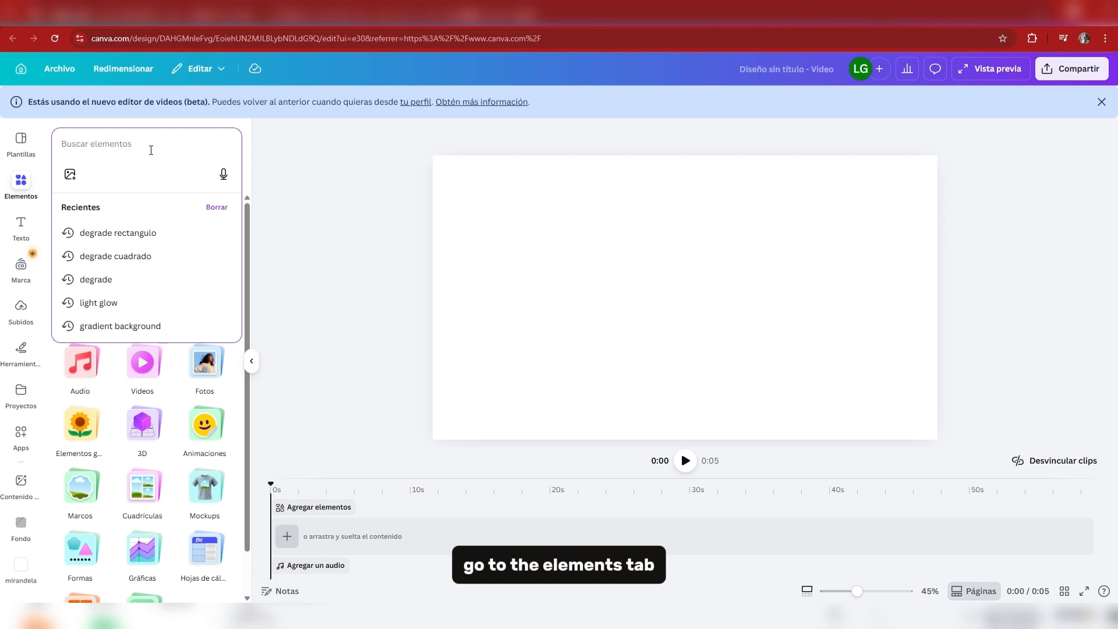
text(mapa)
key(Return)
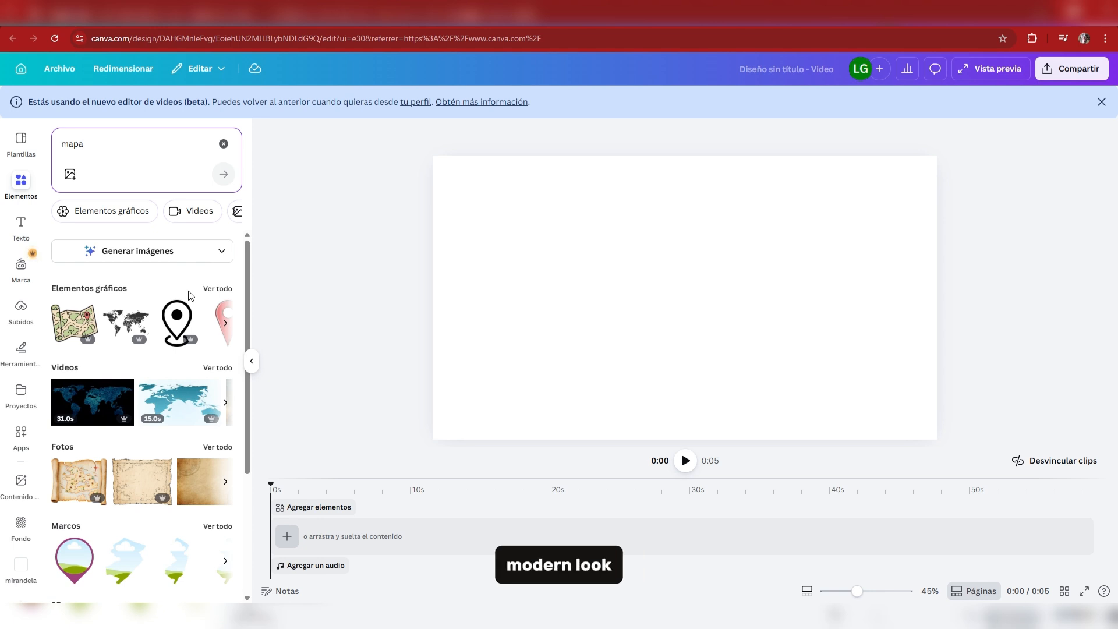
click(220, 290)
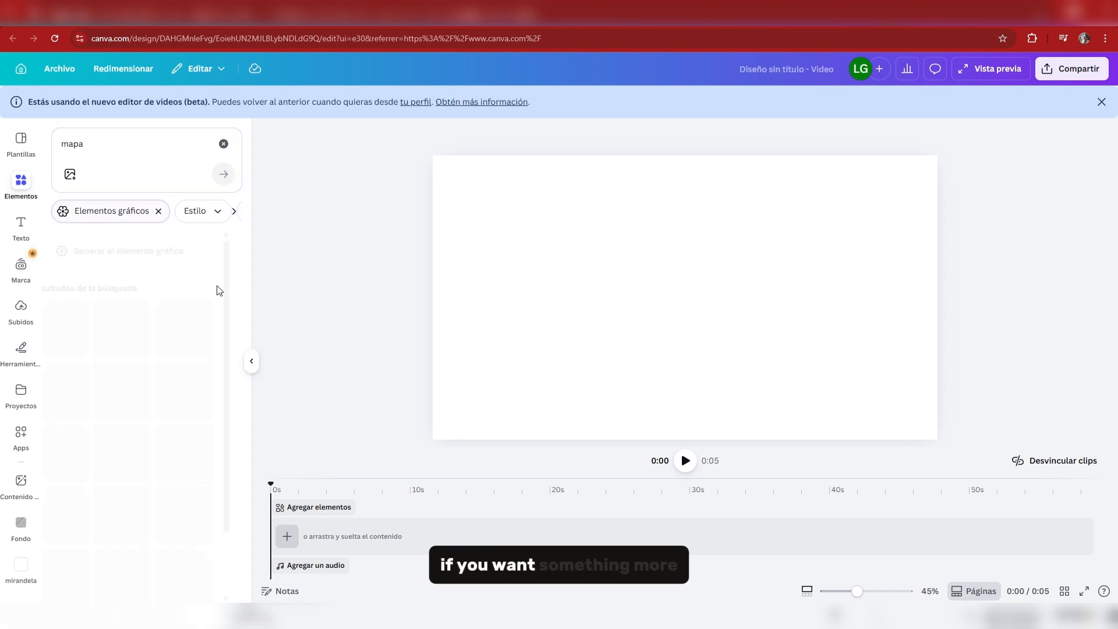
scroll(134, 445, down, 2)
scroll(135, 446, down, 5)
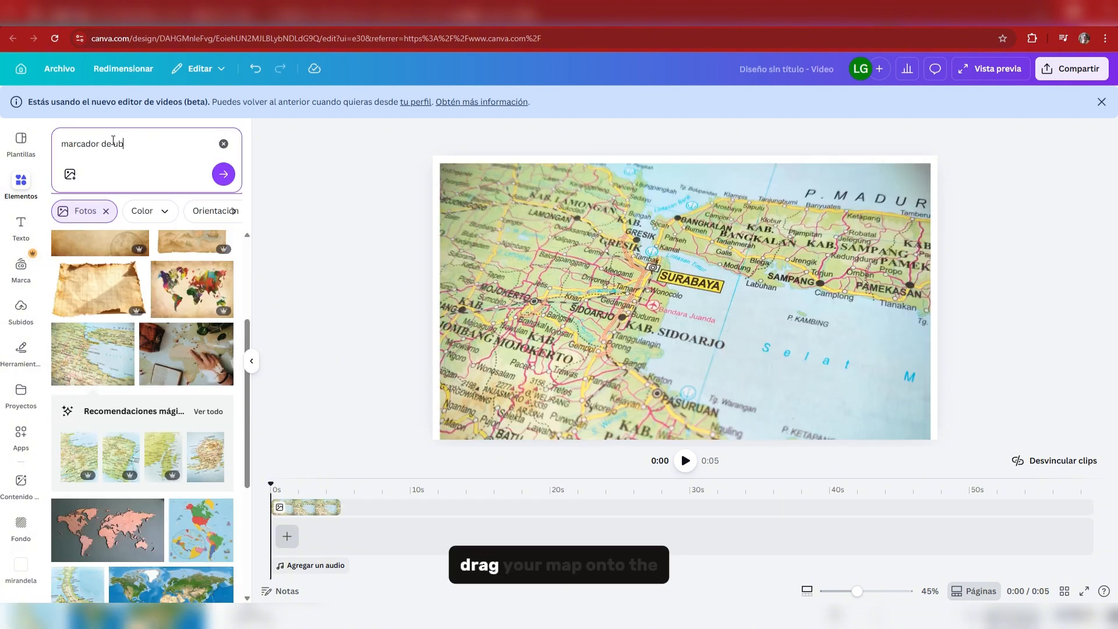
Search the photos for "marcador de ubicacion" and look through the location marker images.
text(cion)
key(Return)
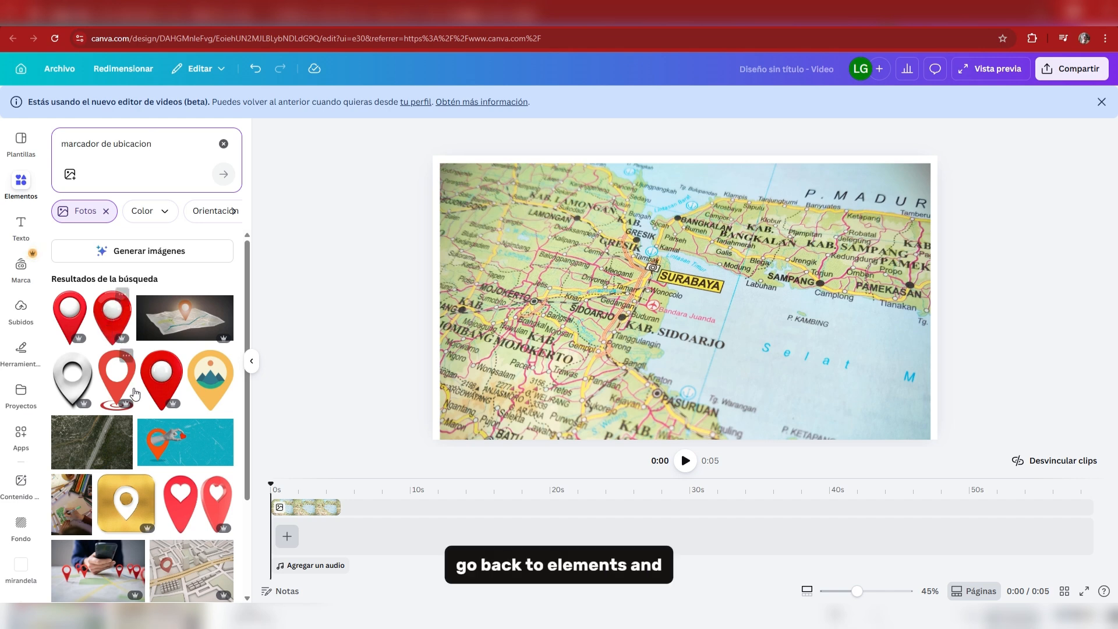
scroll(135, 393, down, 6)
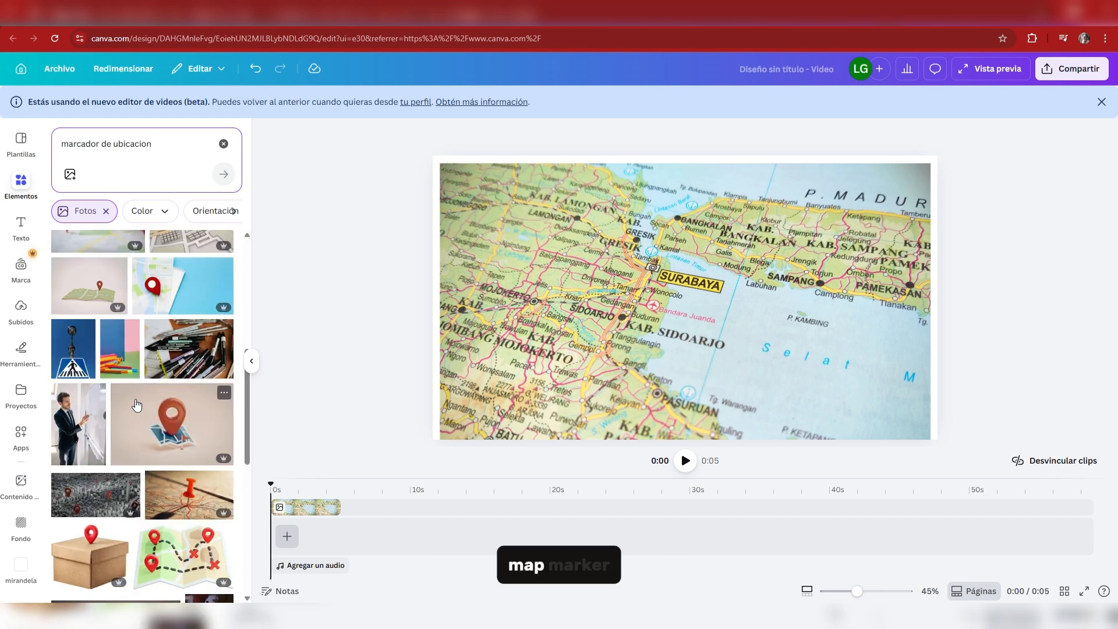
scroll(138, 423, up, 6)
Search for "mapa" again without the photo filter and place two red location pins, at the map's west edge and at Sampang.
triple_click(101, 153)
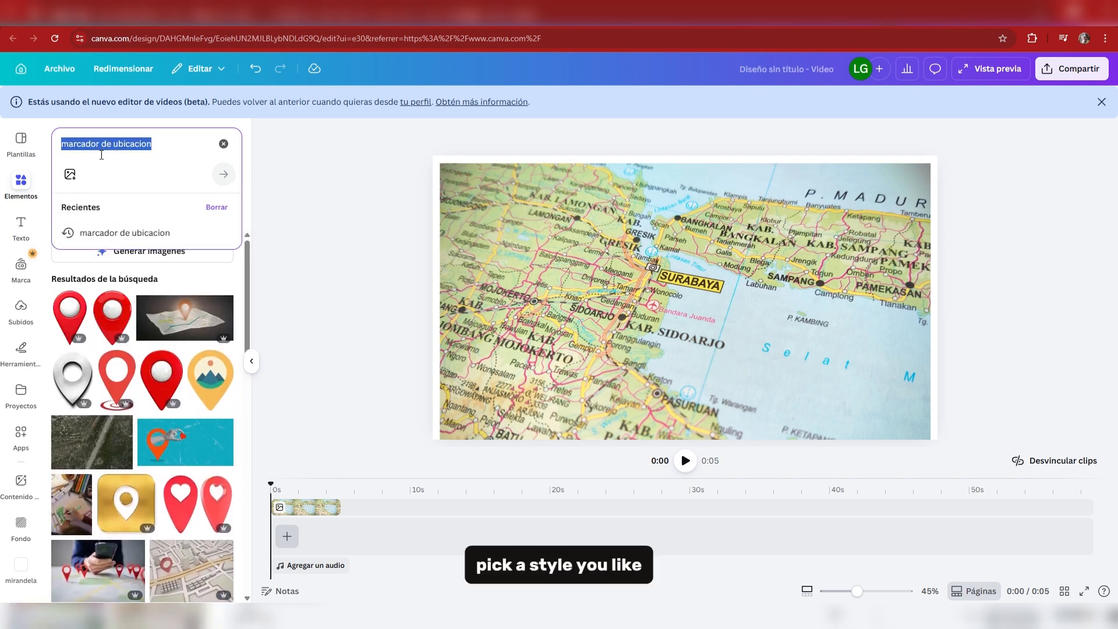
text(mapa)
key(Return)
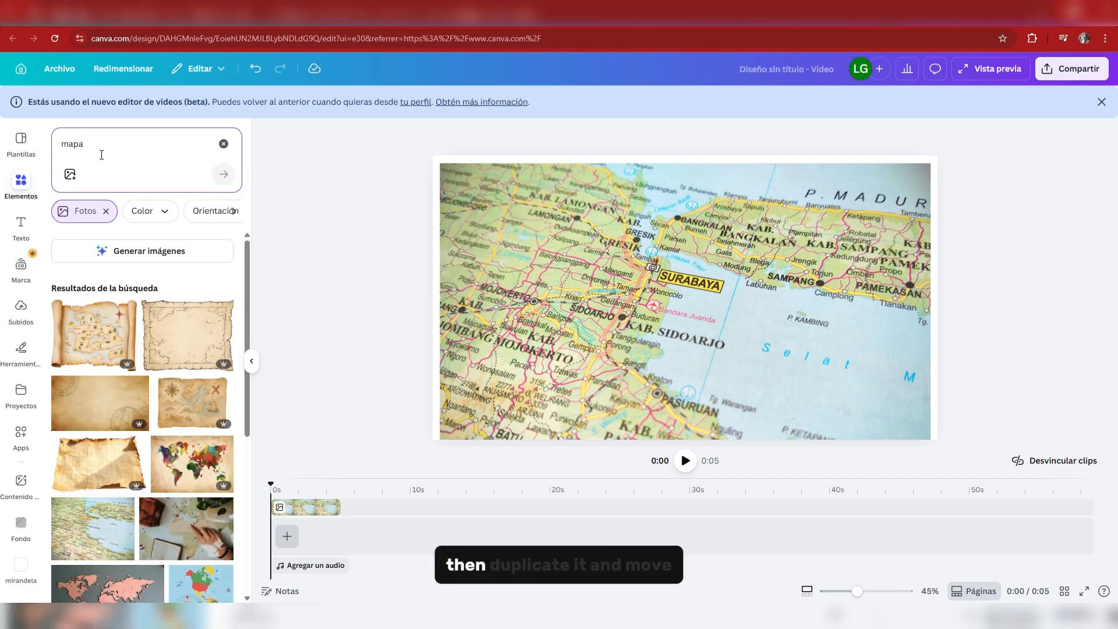
click(106, 211)
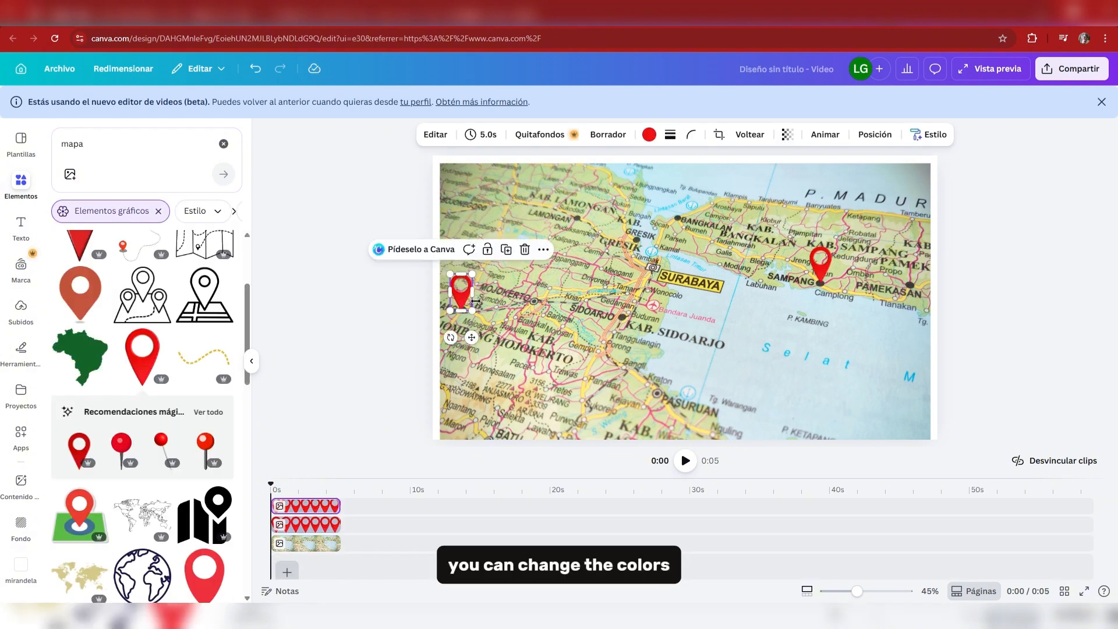
Nudge the pin at the map's west edge slightly to the right and recolor it orange.
key(Right)
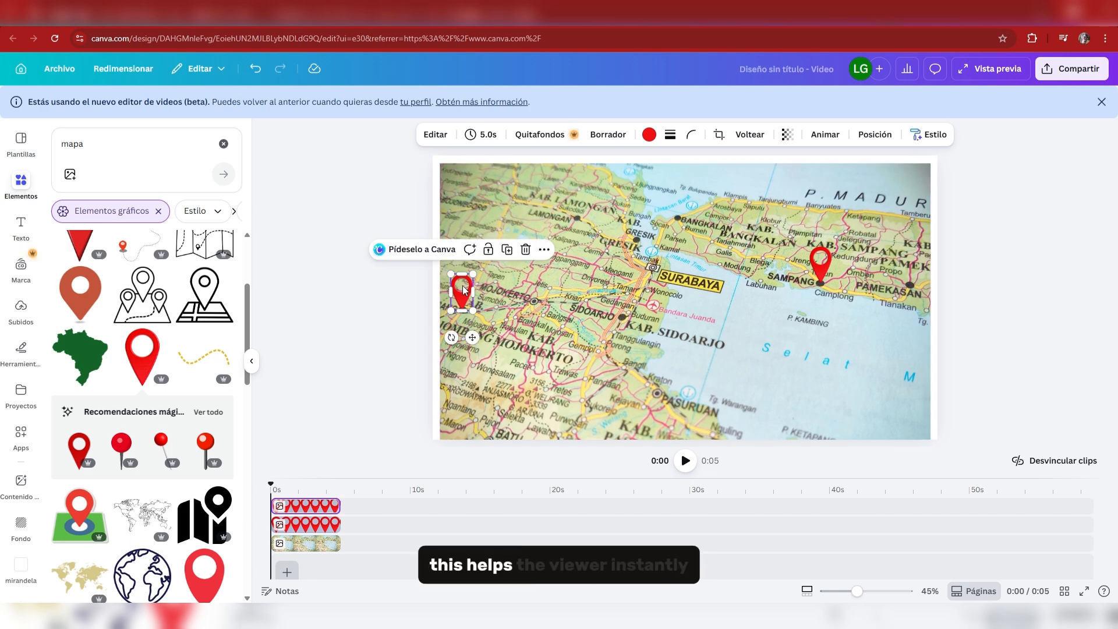
click(649, 135)
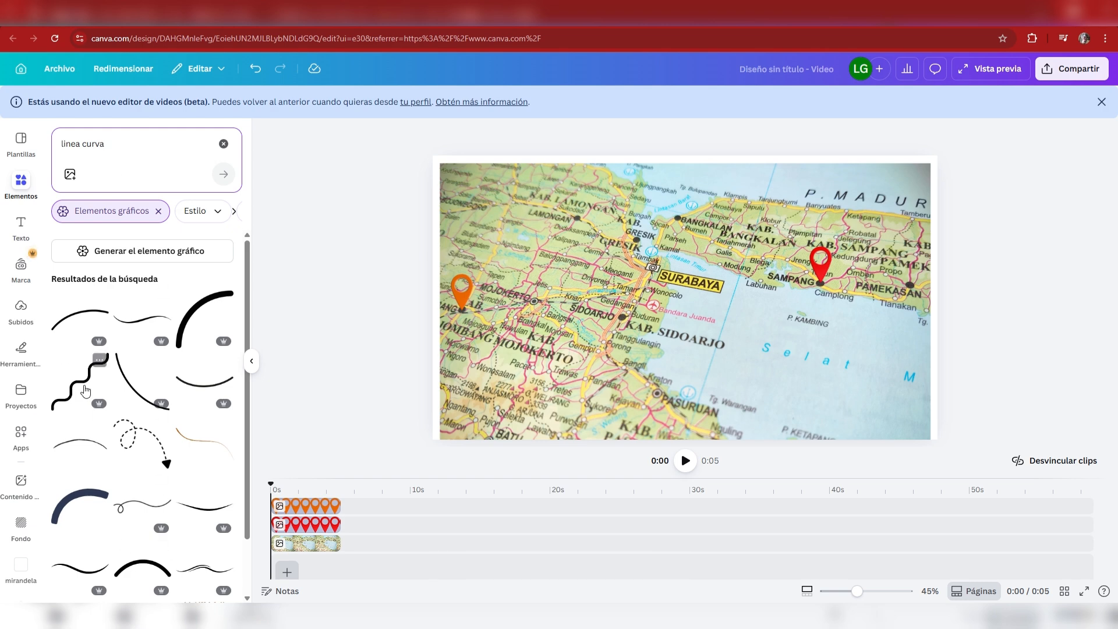
Add the black wavy line between the orange and red pins and apply the Diagonal animation to it.
click(96, 359)
click(764, 140)
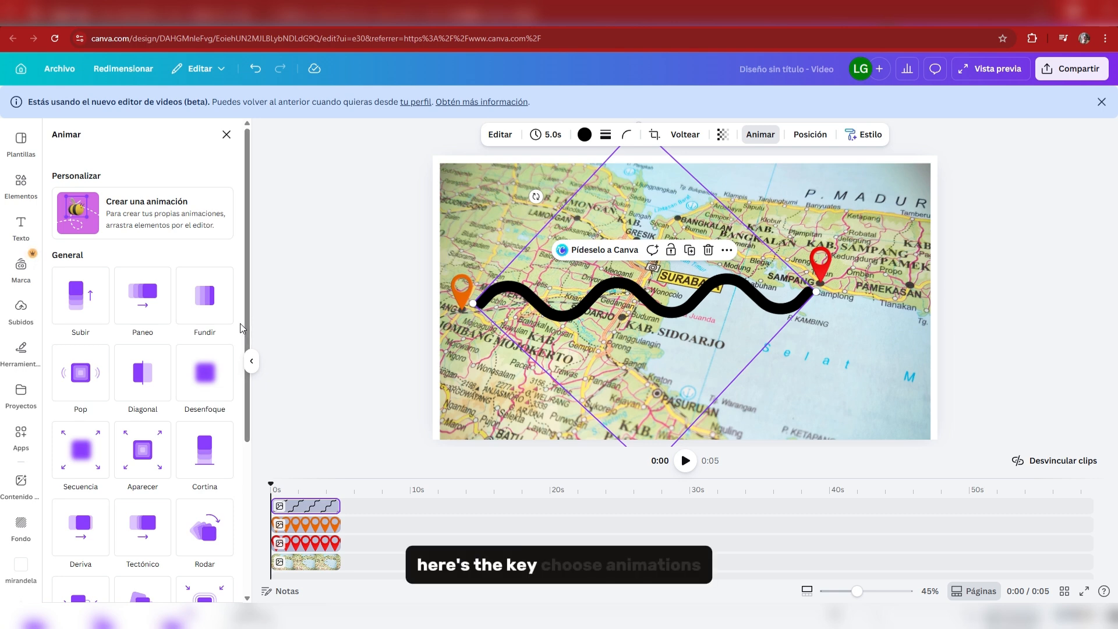
scroll(184, 339, down, 2)
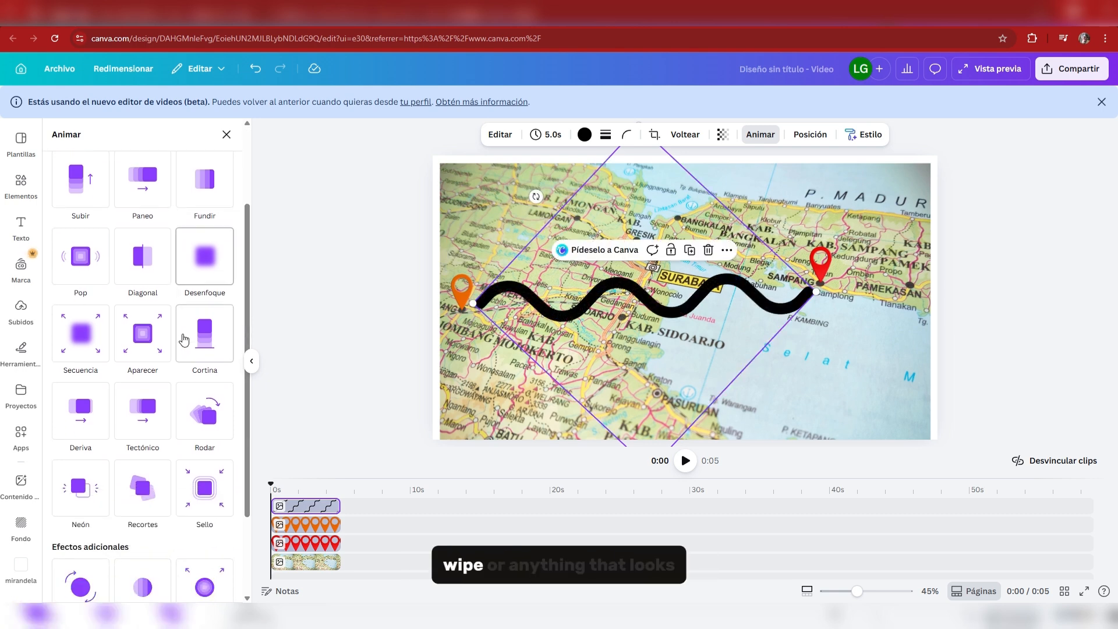
scroll(182, 342, down, 2)
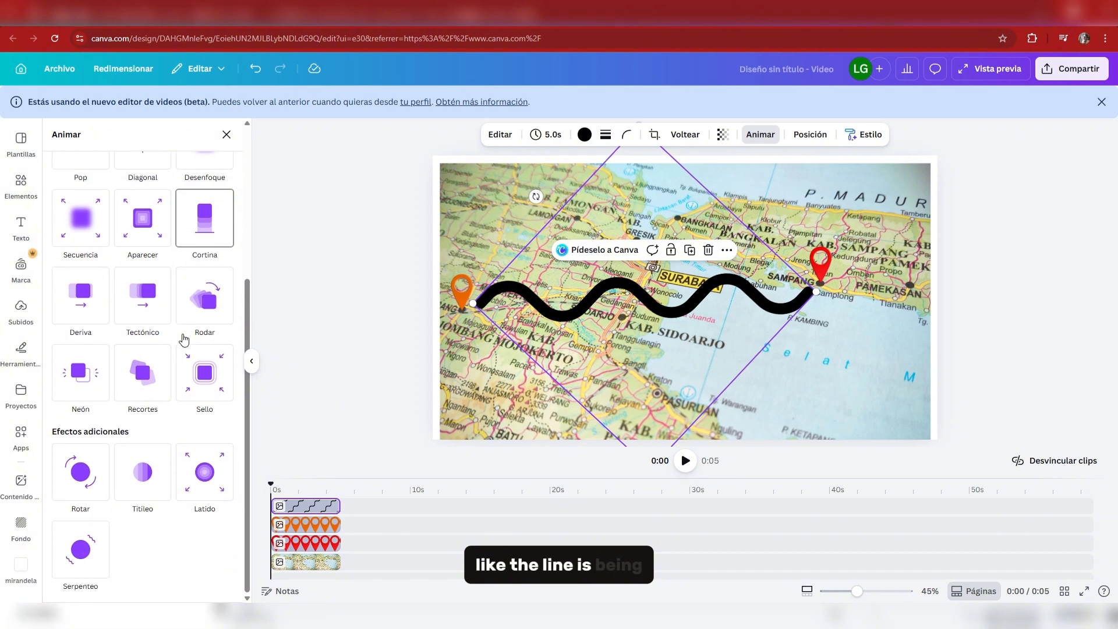
scroll(187, 568, up, 4)
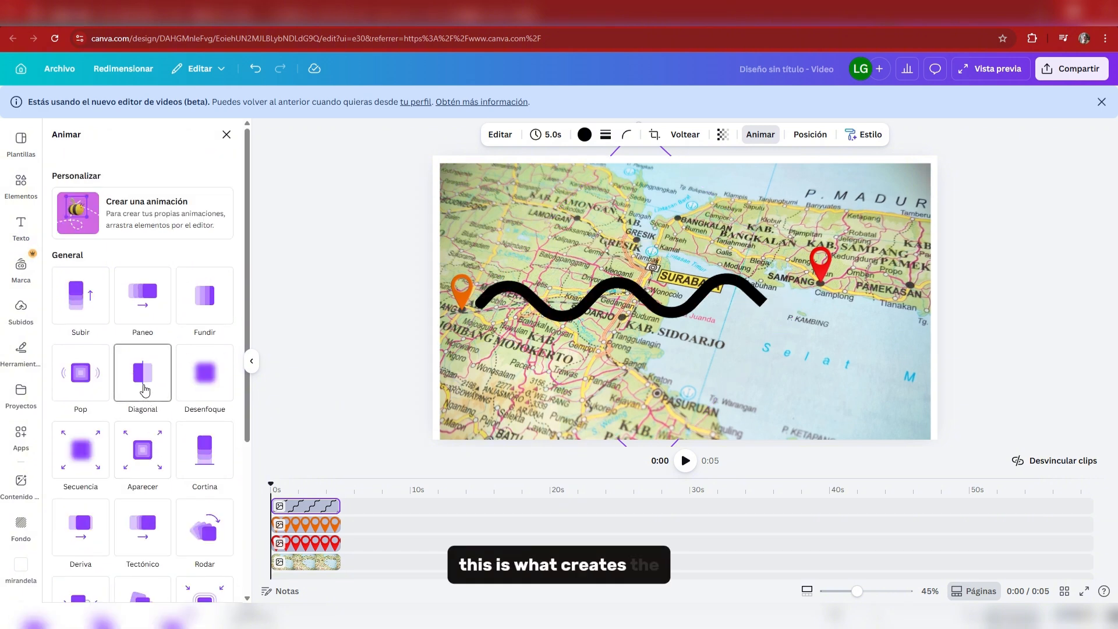
click(143, 379)
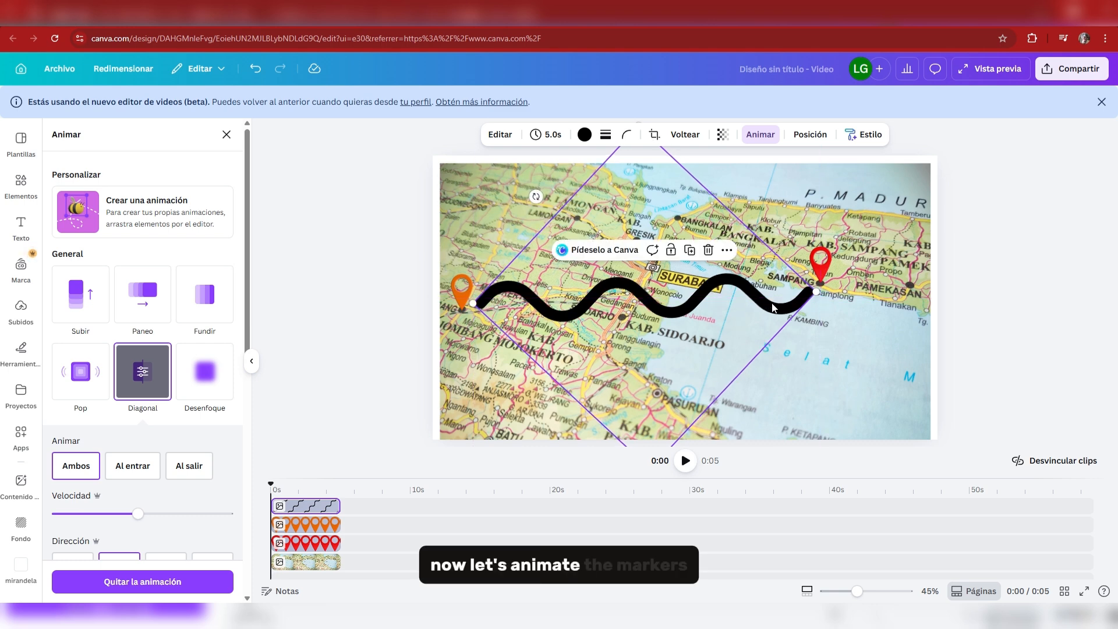
Apply the Degradado reveal animation to the orange starting pin.
click(462, 288)
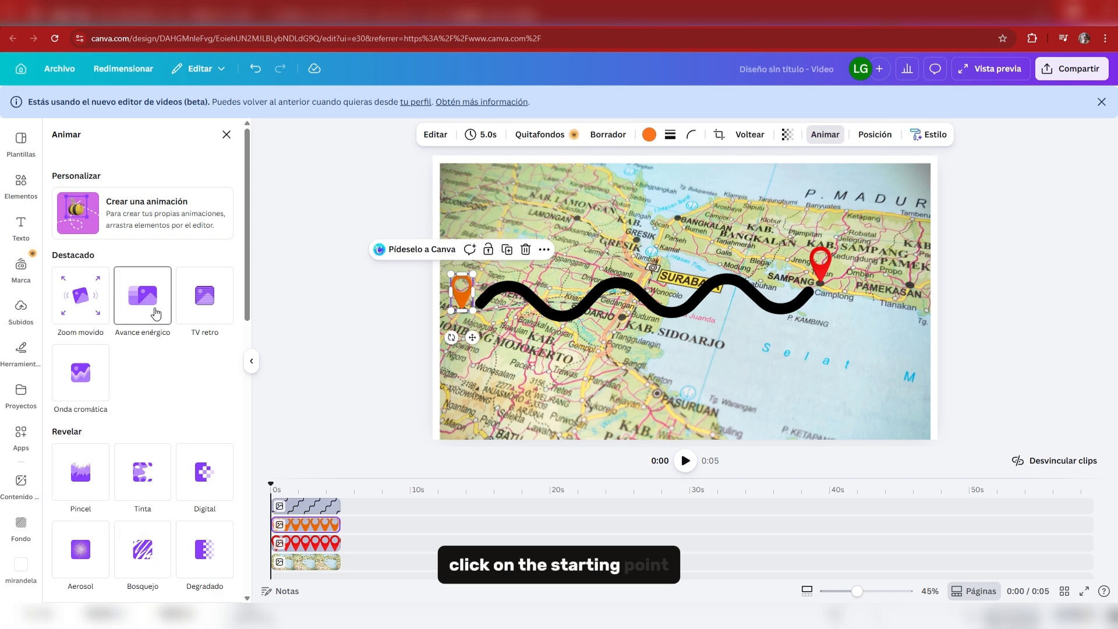
click(79, 371)
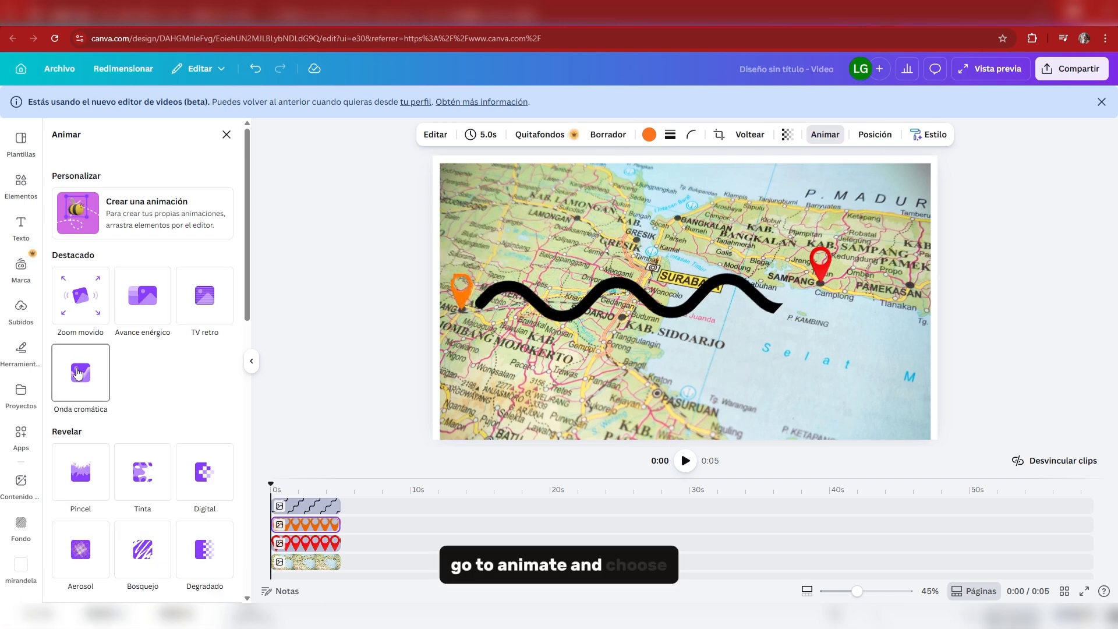
scroll(77, 373, down, 1)
scroll(78, 374, down, 1)
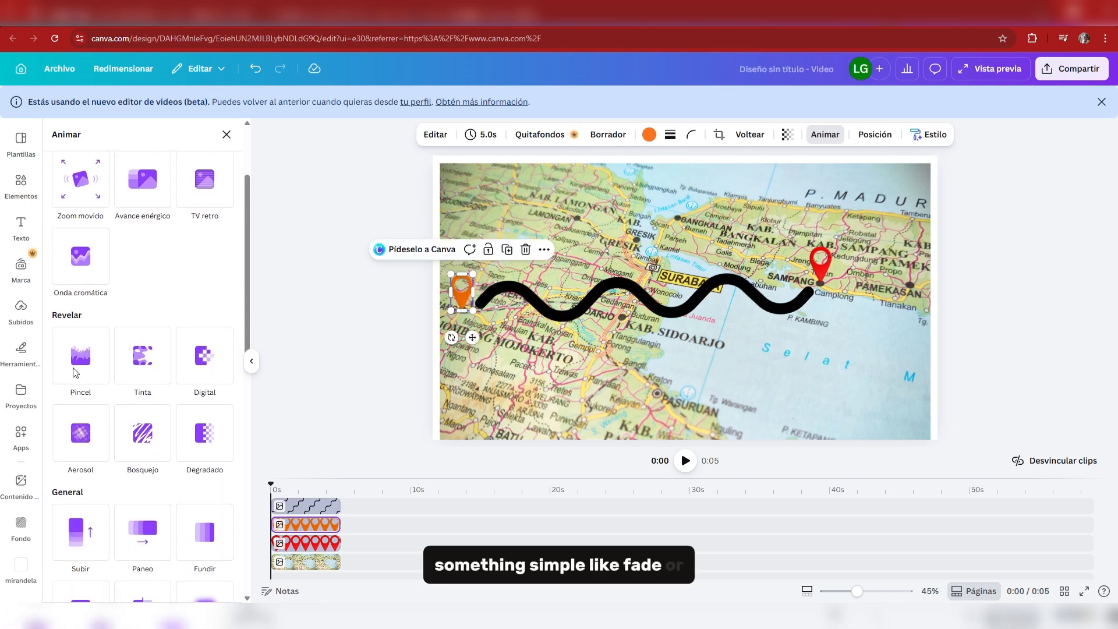
click(223, 445)
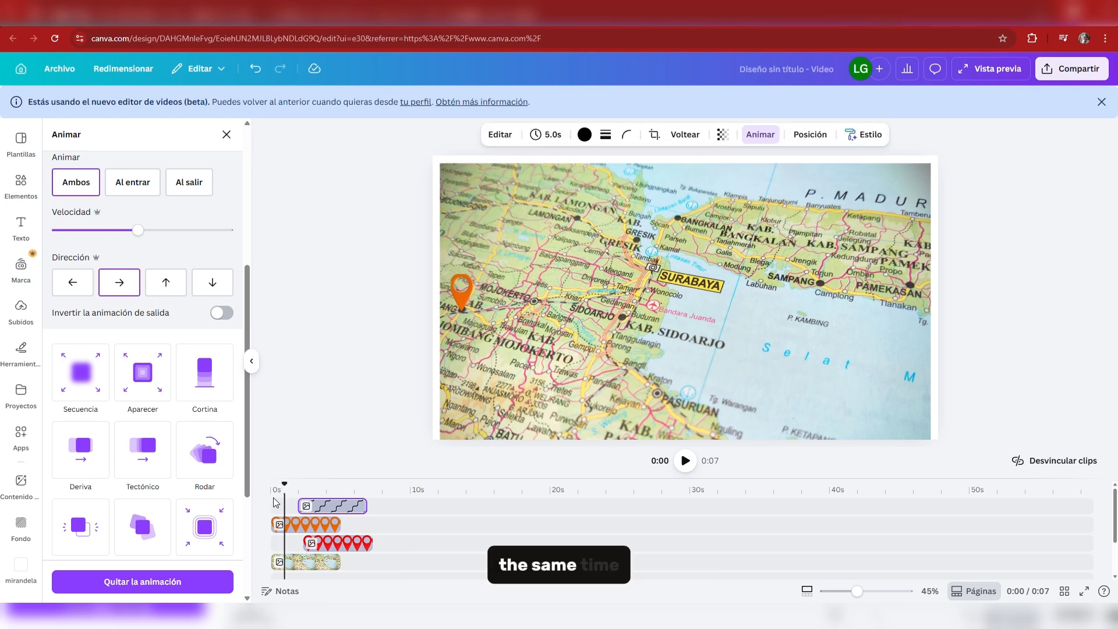
Shift the wavy line's clip earlier on the timeline to start at about 1 s, and preview the timing.
drag(330, 506, 317, 506)
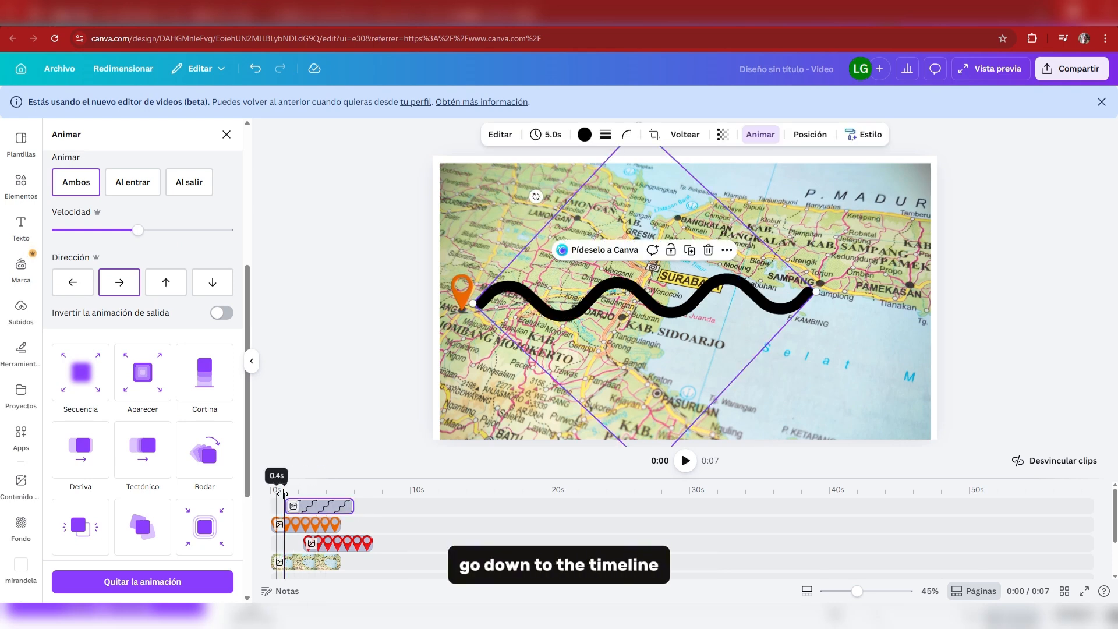
key(space)
key(space)
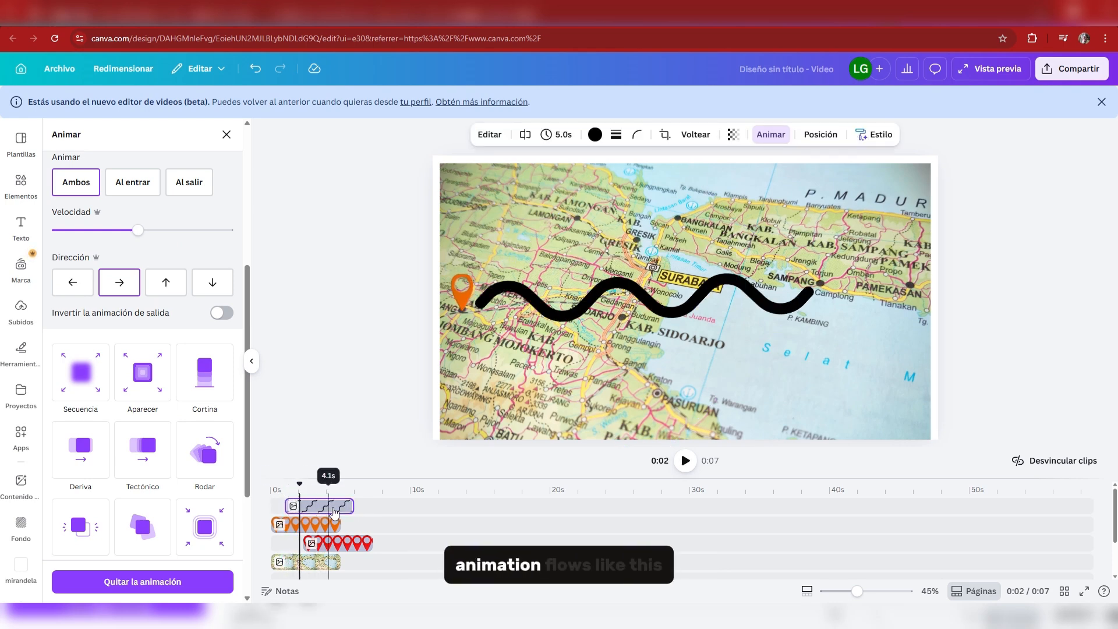
Try extending the wavy line's duration to 14.5 s, preview the animation, and reopen the duration setting.
click(336, 512)
click(557, 135)
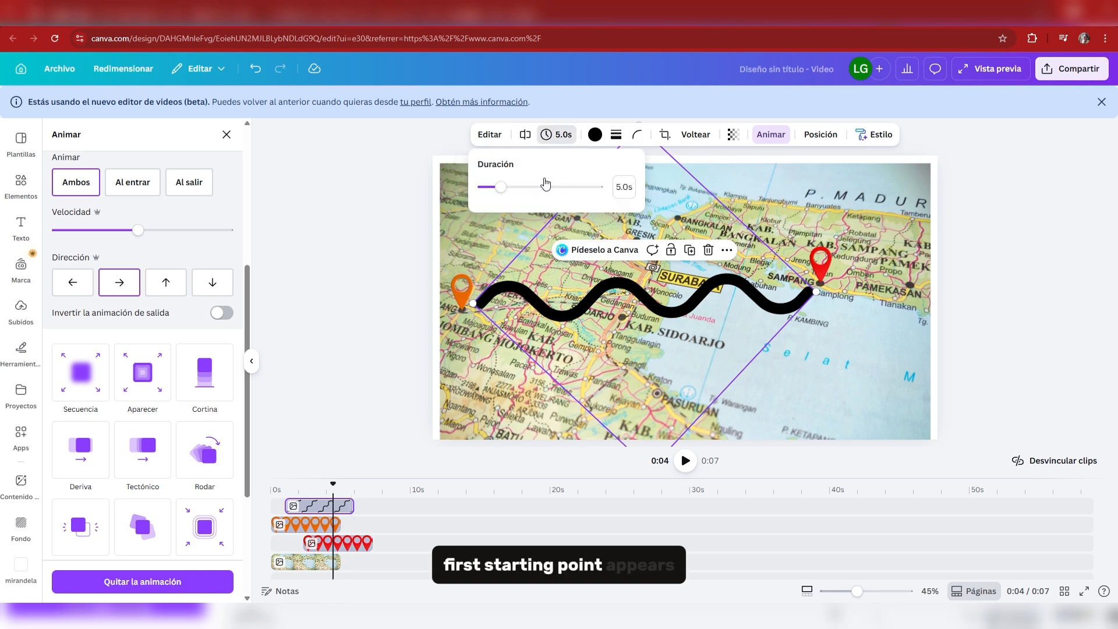
drag(503, 190, 537, 187)
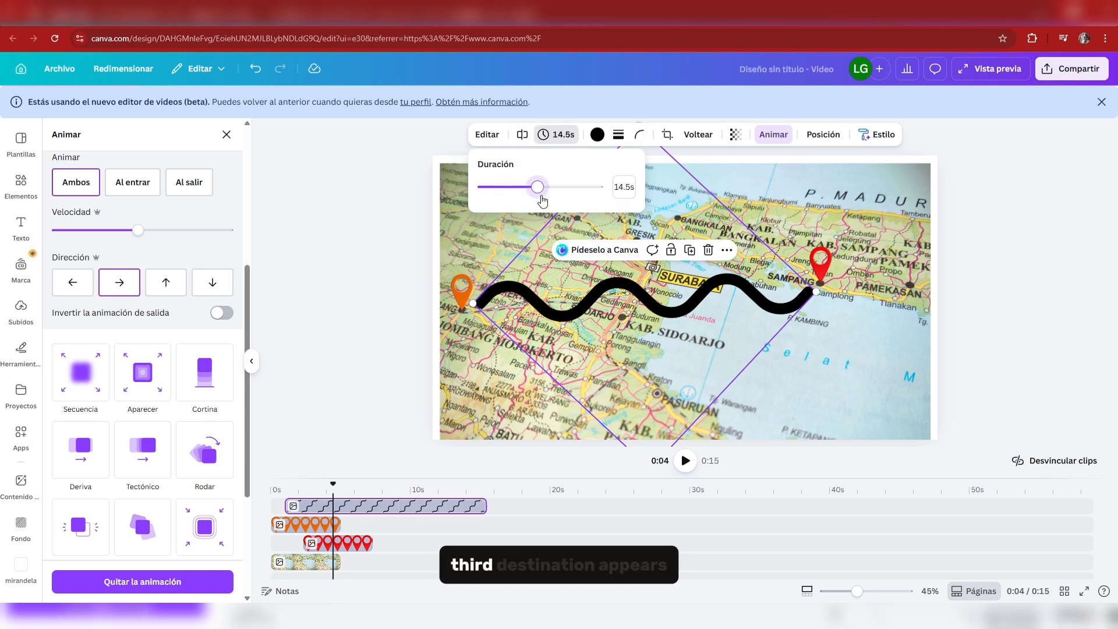
click(281, 492)
key(space)
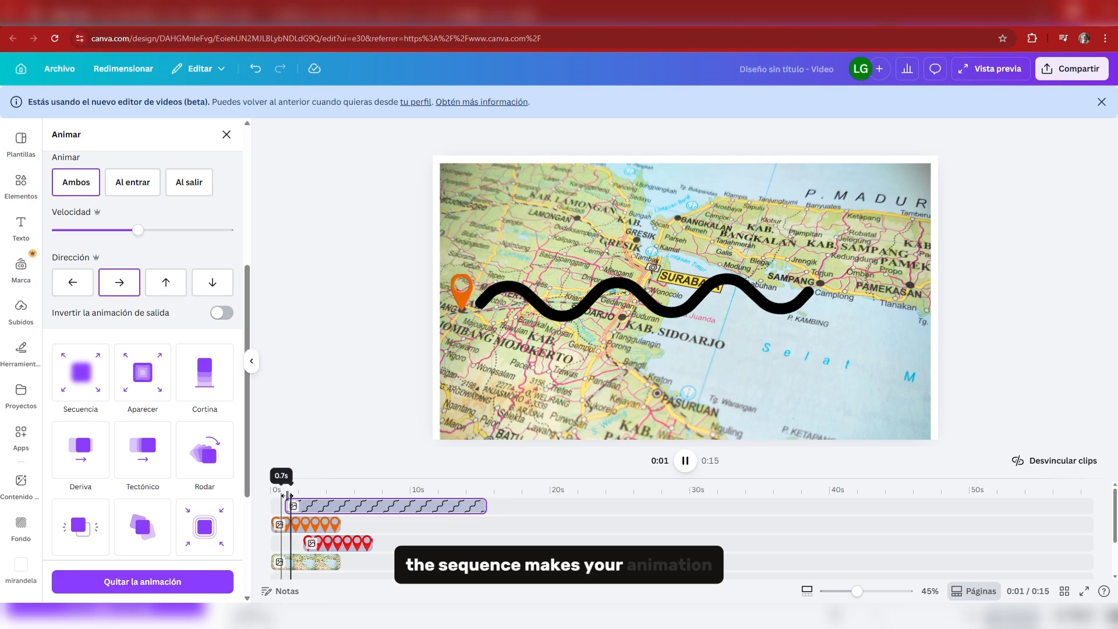
key(space)
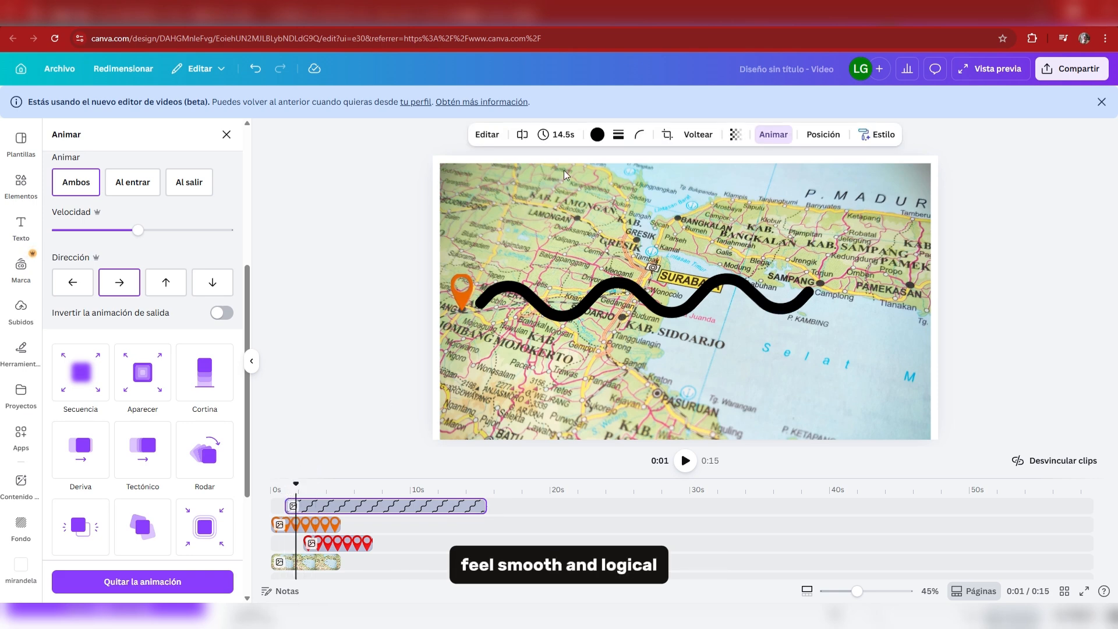
click(567, 141)
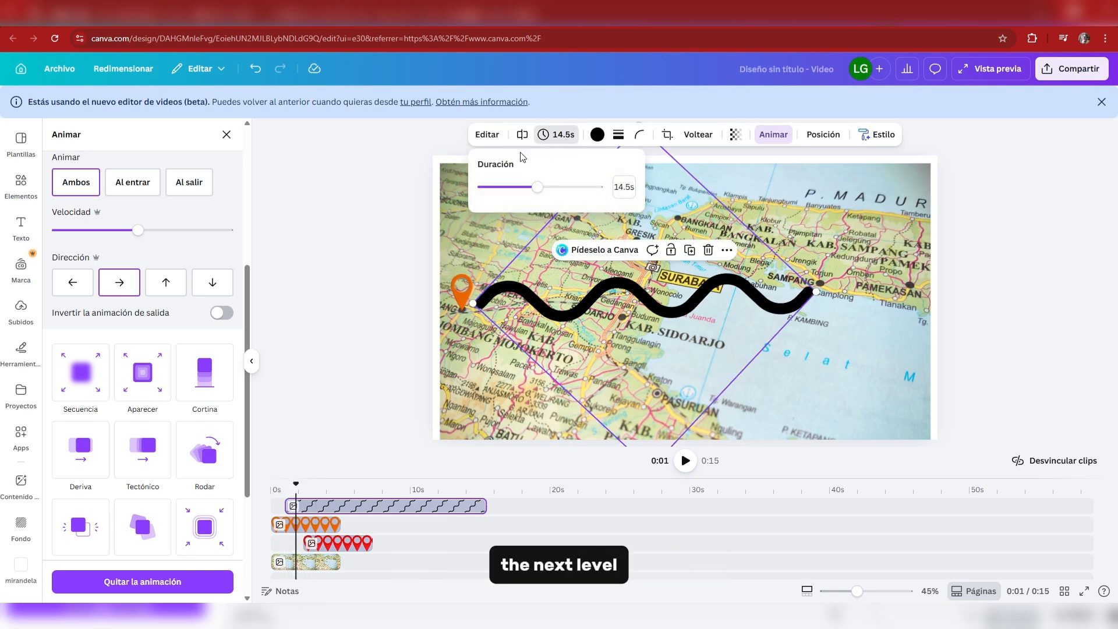
click(490, 134)
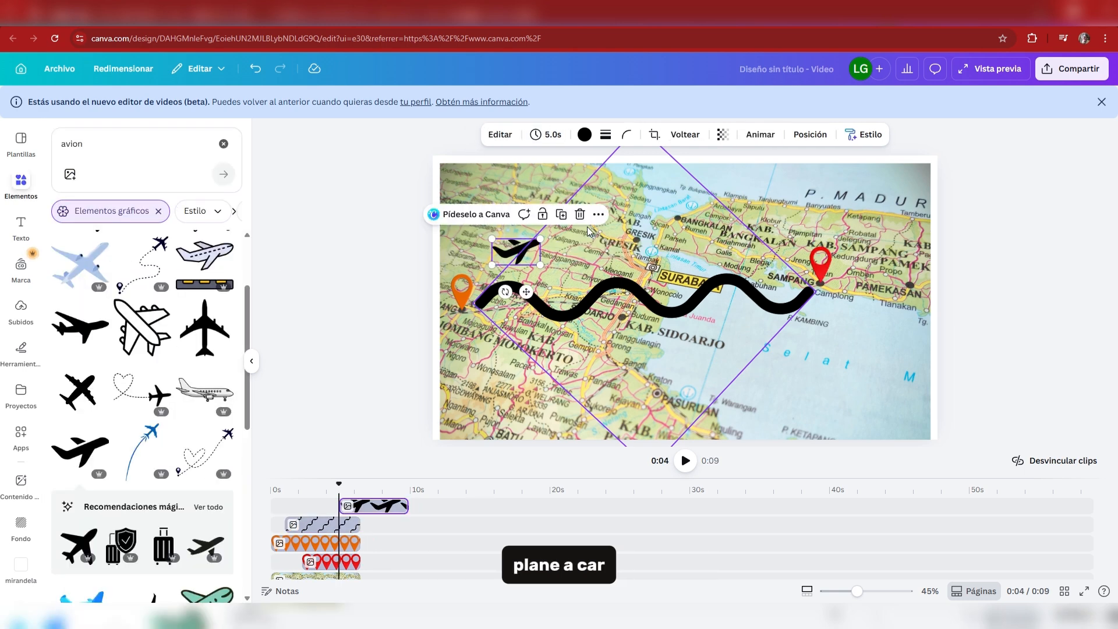
Place the airplane graphic near the orange pin and build up four consecutive 1.5 s clips of it, shifting the last copy right.
drag(524, 255, 493, 261)
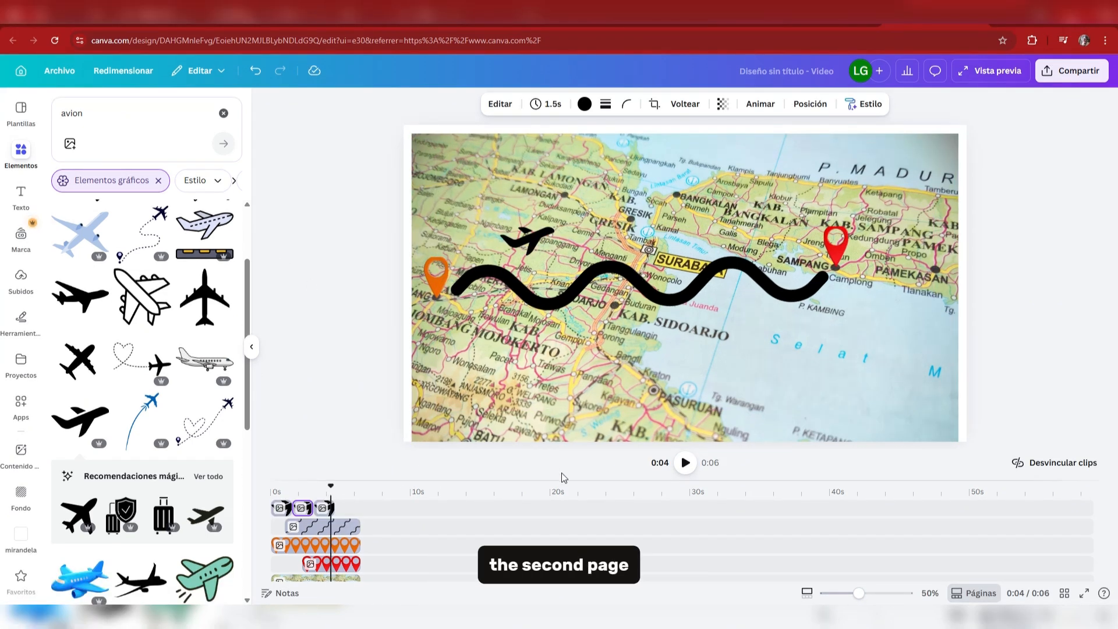
click(325, 509)
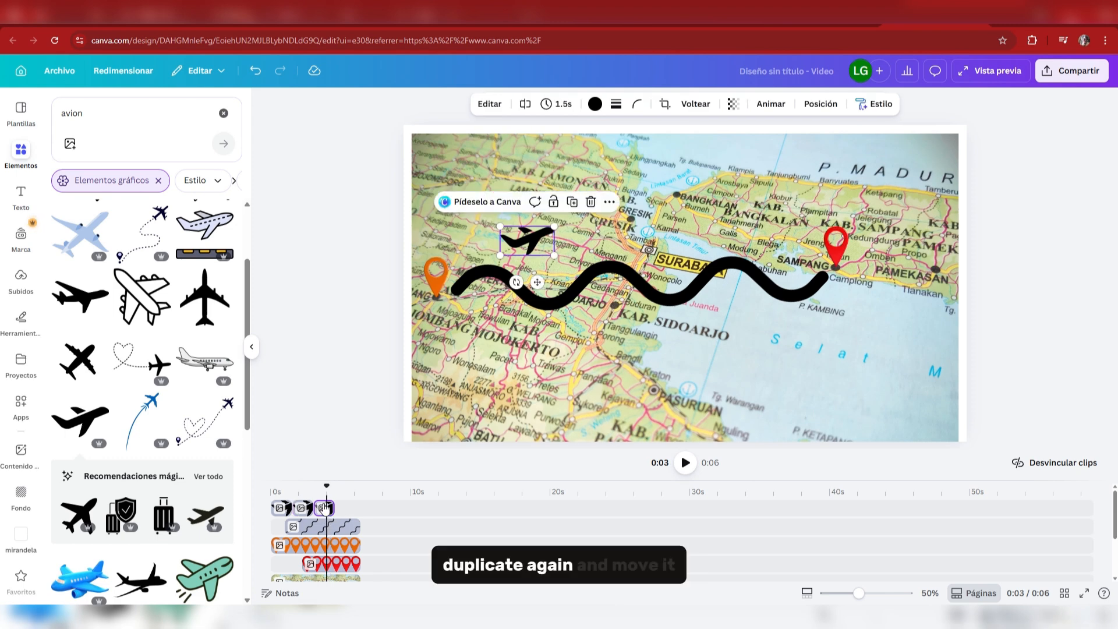
key(ctrl+d)
mouse_move(325, 508)
mouse_down()
mouse_move(347, 531)
mouse_move(333, 504)
mouse_move(346, 501)
mouse_up()
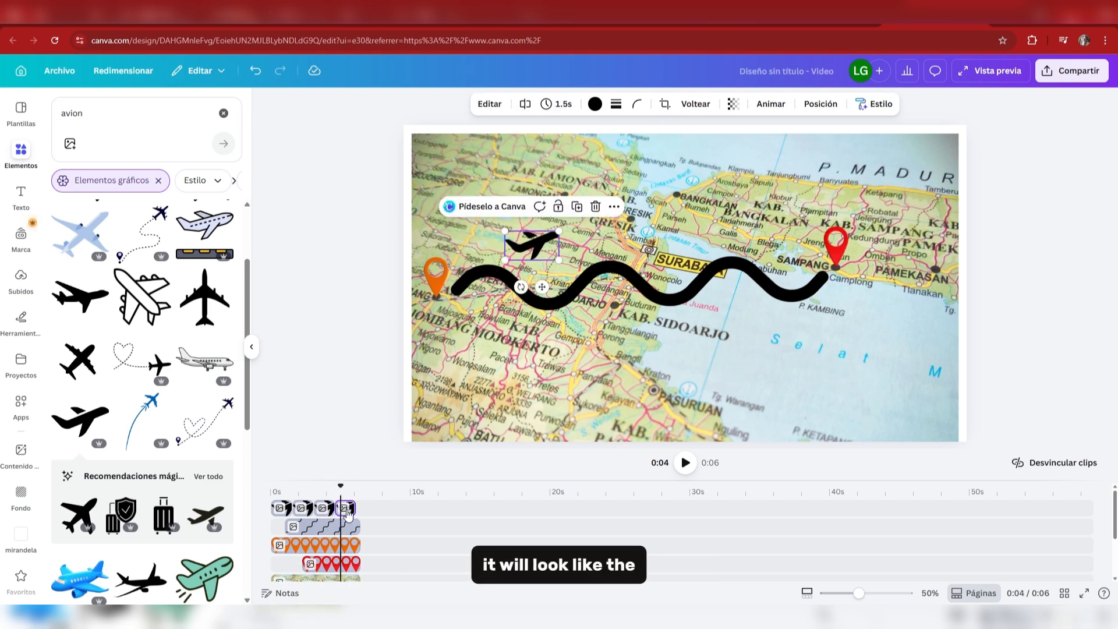
drag(535, 253, 545, 250)
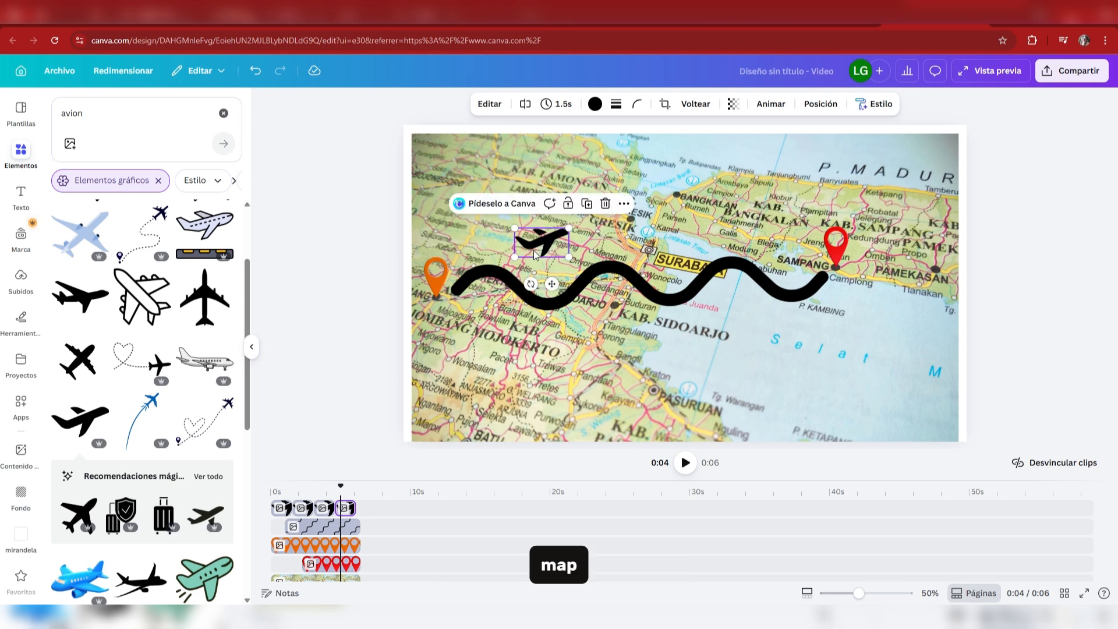
Duplicate the airplane as a fifth 1.5 s clip and move this copy farther right along the route.
mouse_move(347, 491)
mouse_down()
mouse_move(326, 477)
mouse_move(357, 476)
mouse_move(344, 487)
mouse_move(353, 518)
mouse_move(373, 531)
mouse_move(364, 500)
mouse_up()
key(ctrl+d)
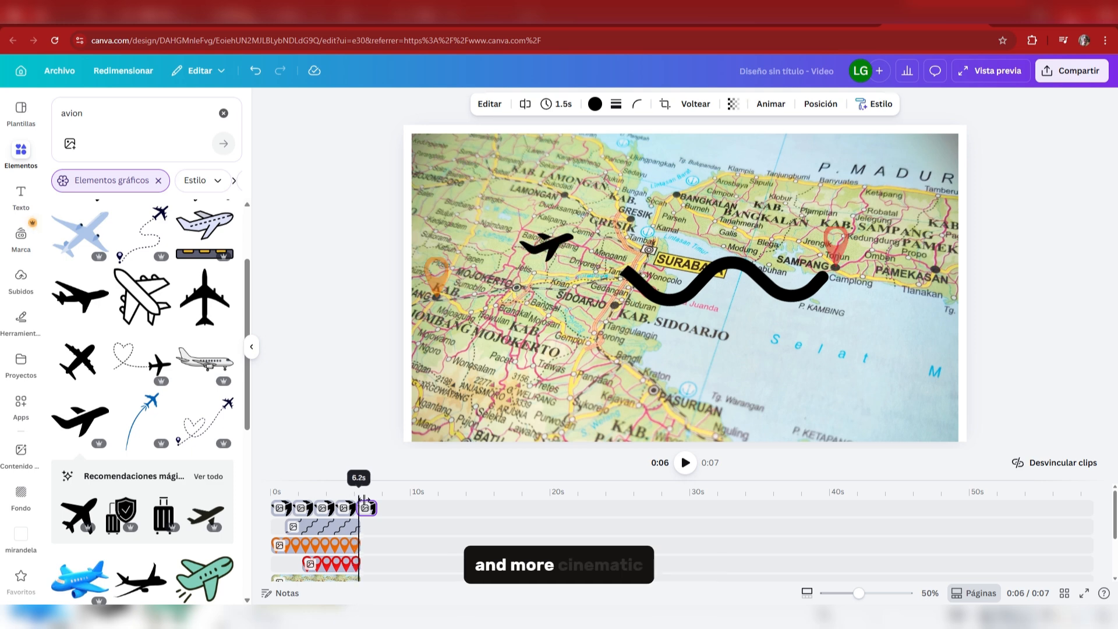
click(368, 511)
drag(560, 257, 582, 252)
Extend the wavy line, both pins and the map photo to about 13 s, continuing the airplane copies up to the red pin.
scroll(382, 539, down, 1)
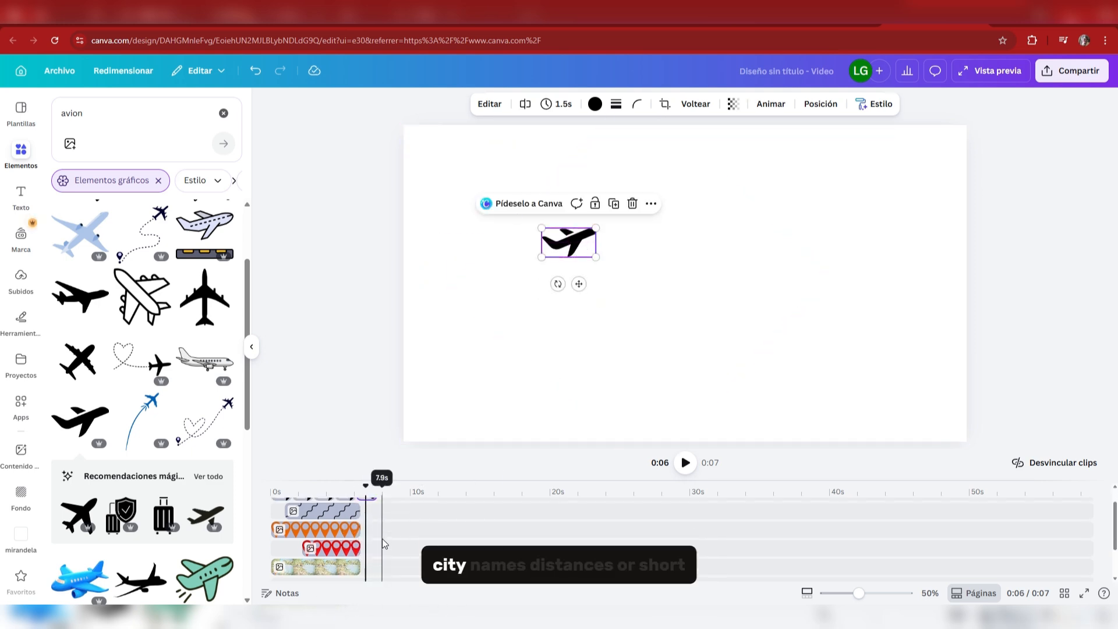
scroll(382, 540, down, 1)
drag(374, 508, 346, 469)
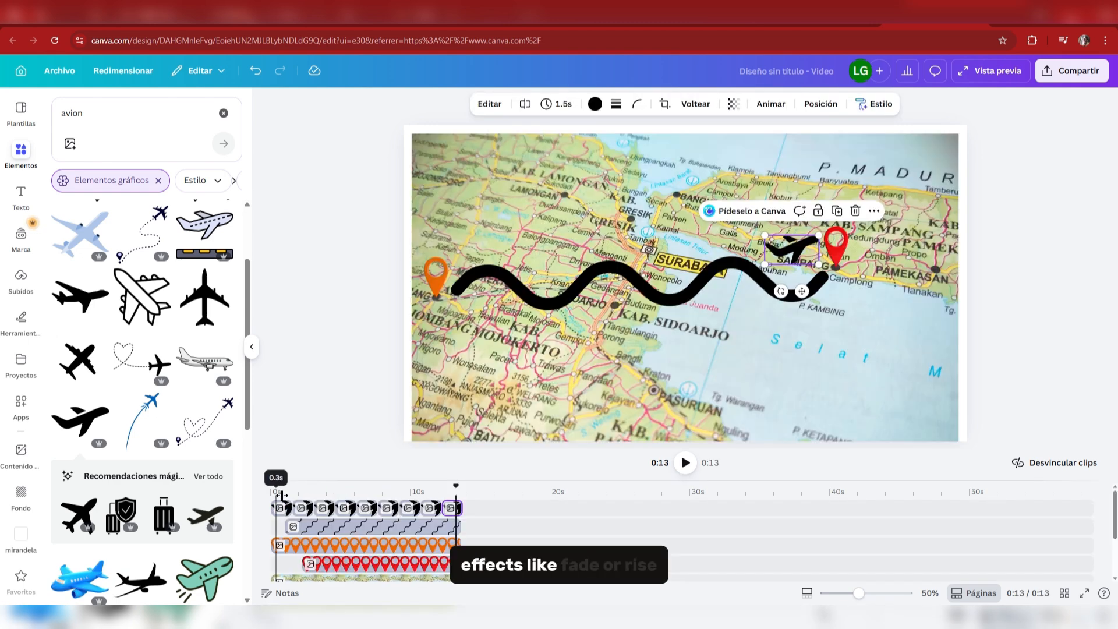
Play the travel animation from the start and trim the last airplane clip to 1.4 s.
click(275, 494)
key(space)
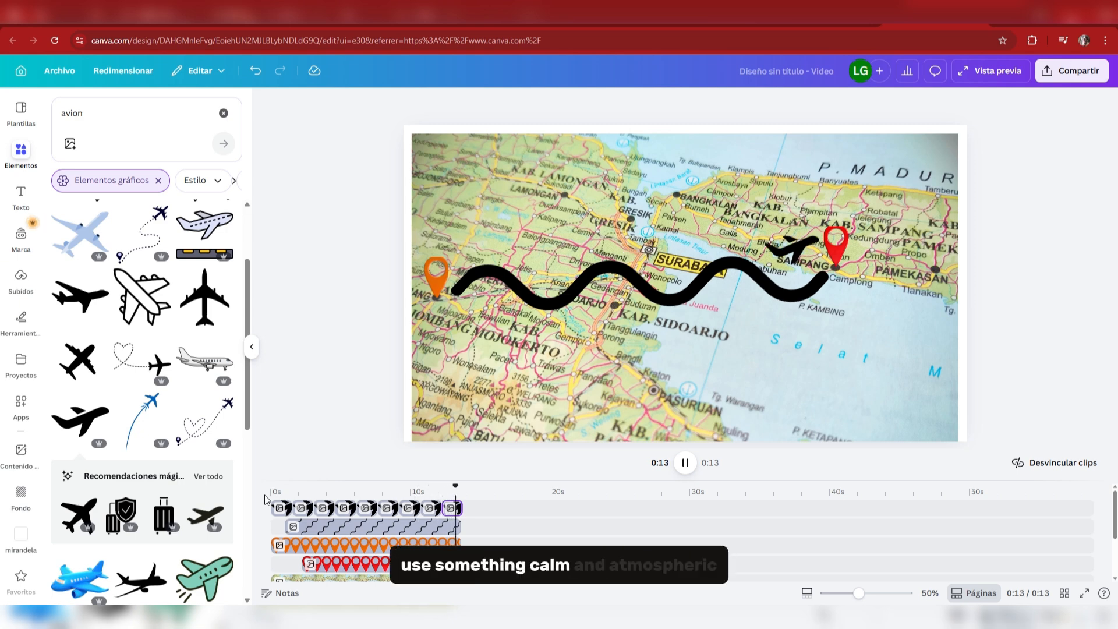
key(space)
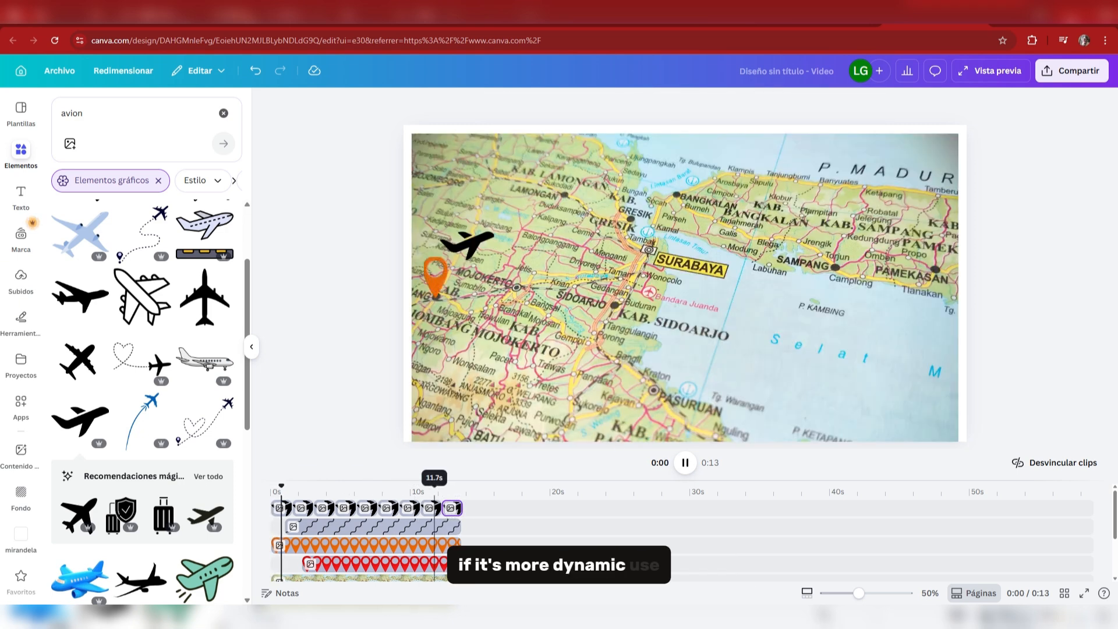
drag(467, 509, 466, 509)
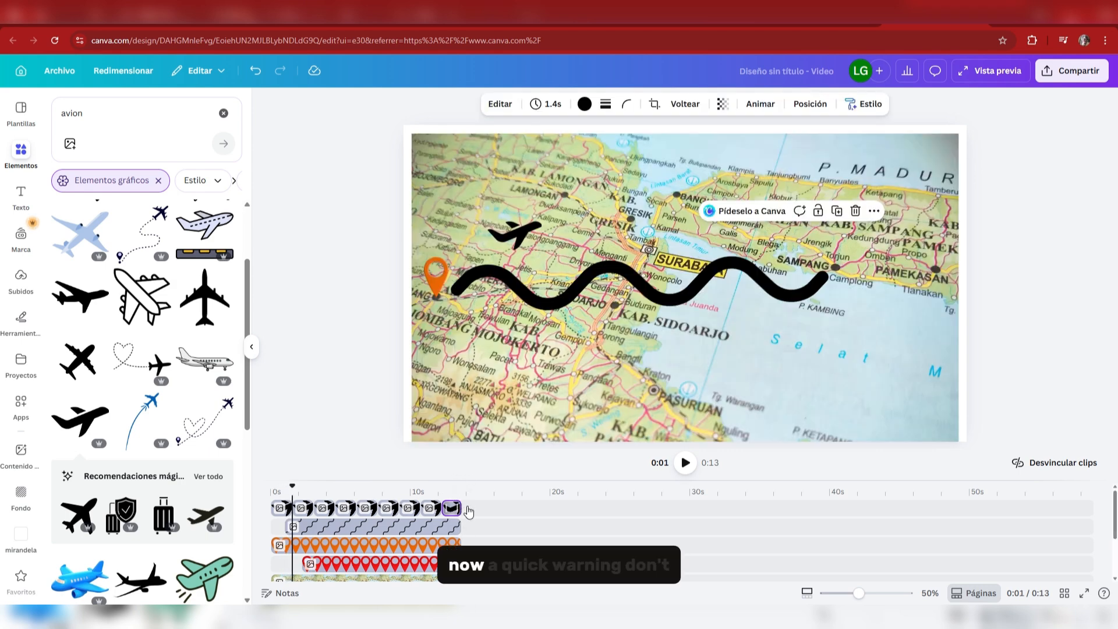